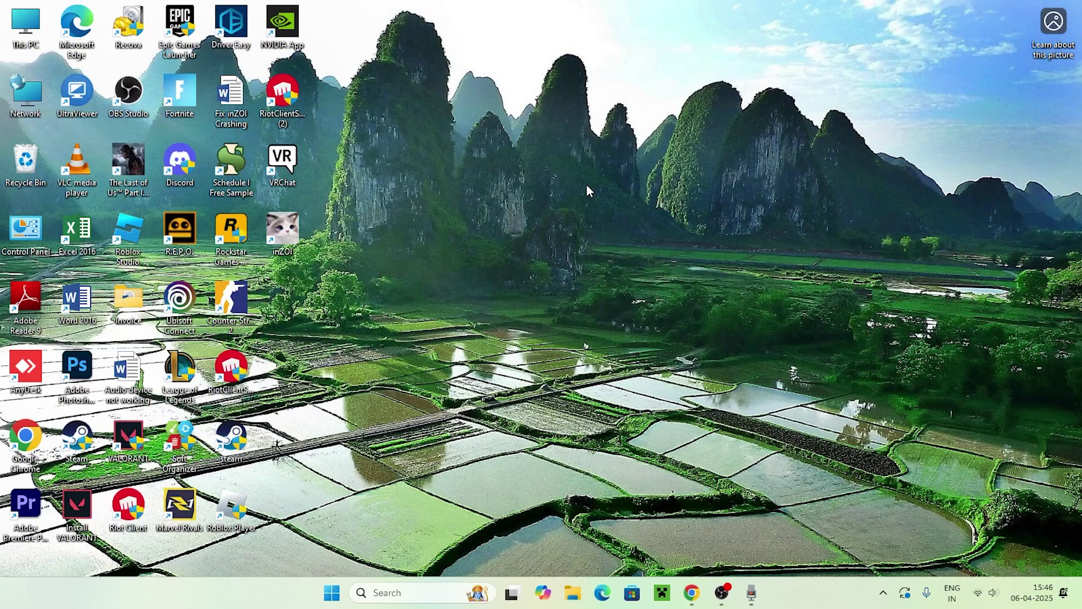
# - Search 'vir', open Virus & threat protection and start a Microsoft Defender quick scan
pyautogui.click(409, 592)
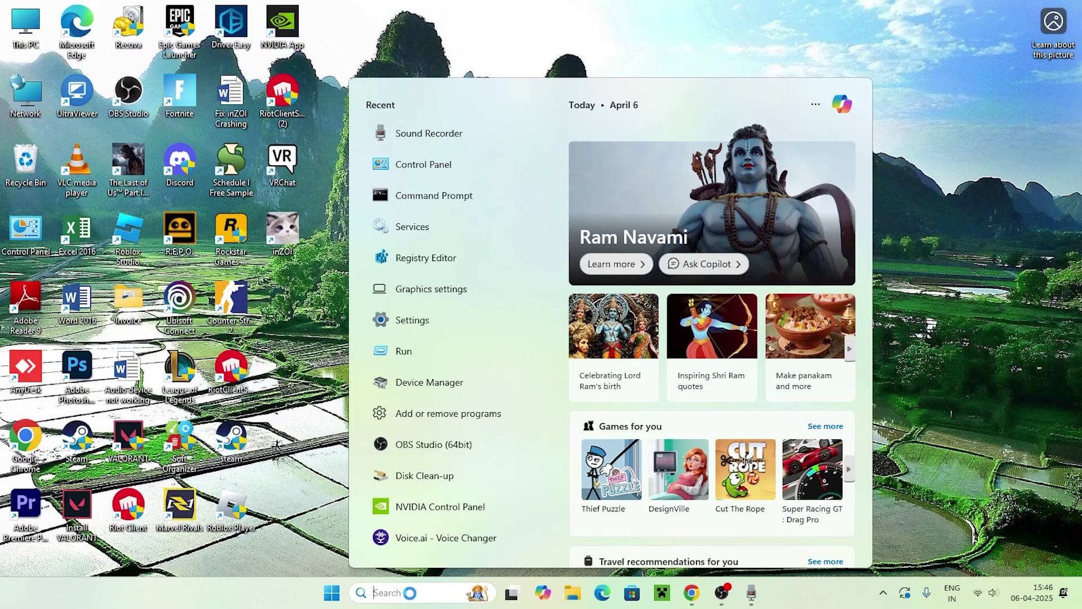
pyautogui.write('vir')
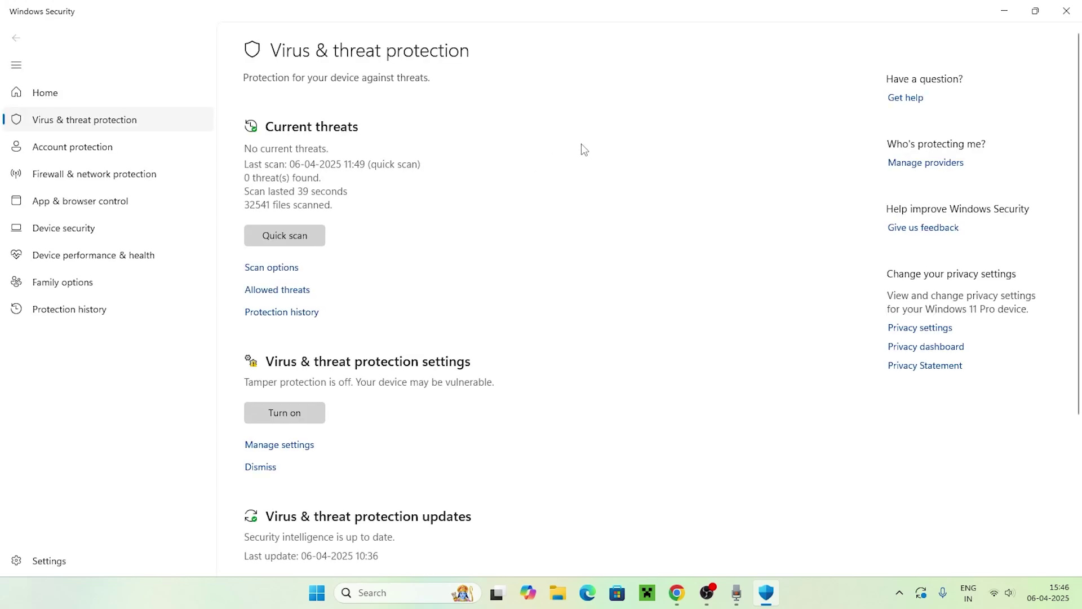
pyautogui.scroll(-2, 451, 180)
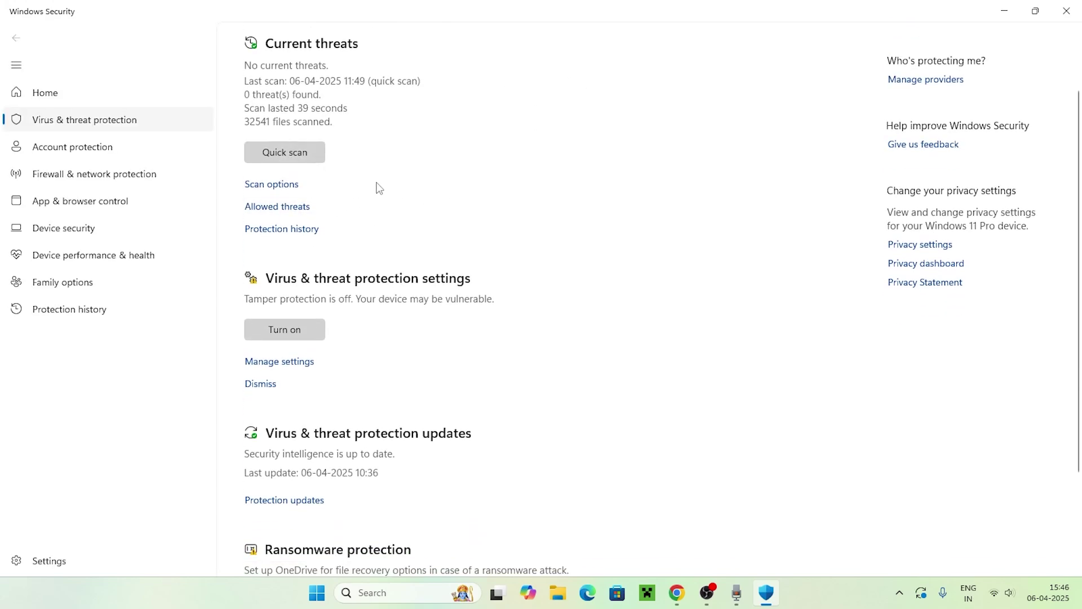
pyautogui.scroll(2, 349, 198)
pyautogui.click(291, 237)
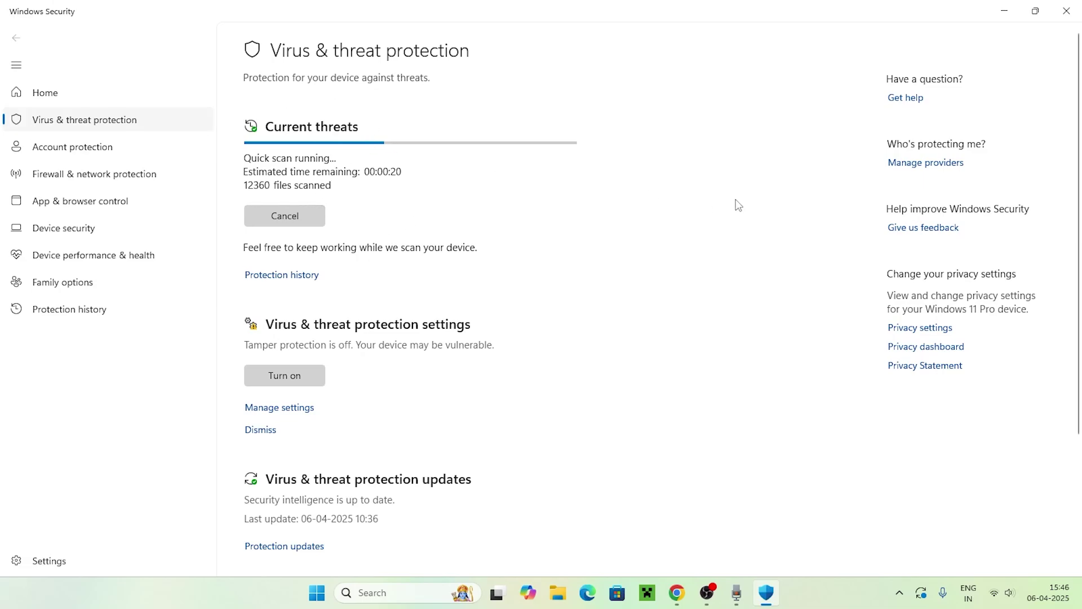
pyautogui.scroll(-3, 733, 207)
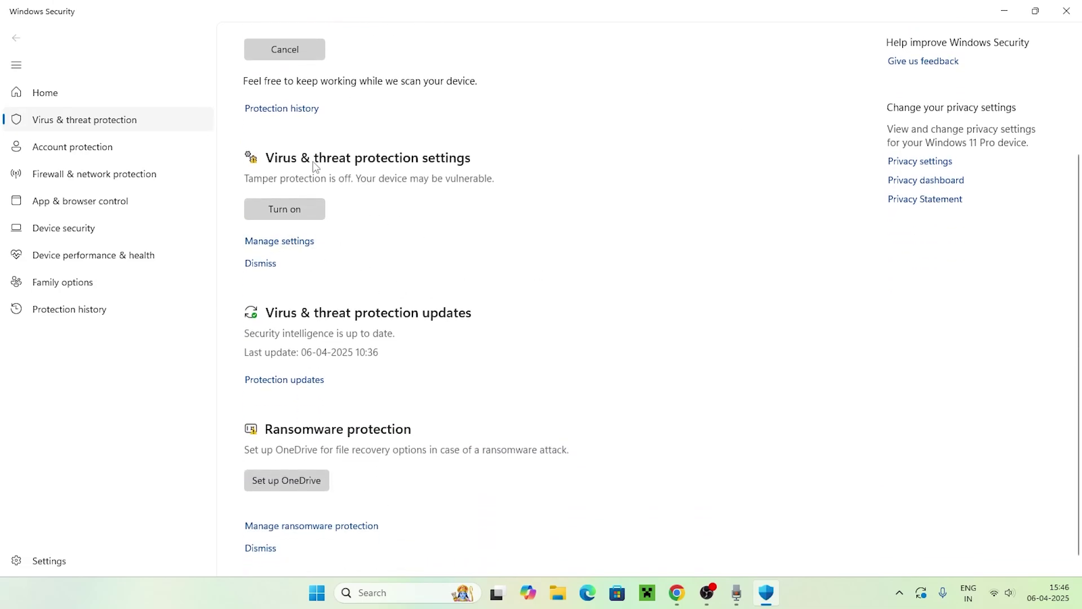
# - Review the Manage settings page, confirming Real-time, Dev Drive and Cloud-delivered protection are on
pyautogui.click(311, 245)
pyautogui.scroll(-3, 366, 169)
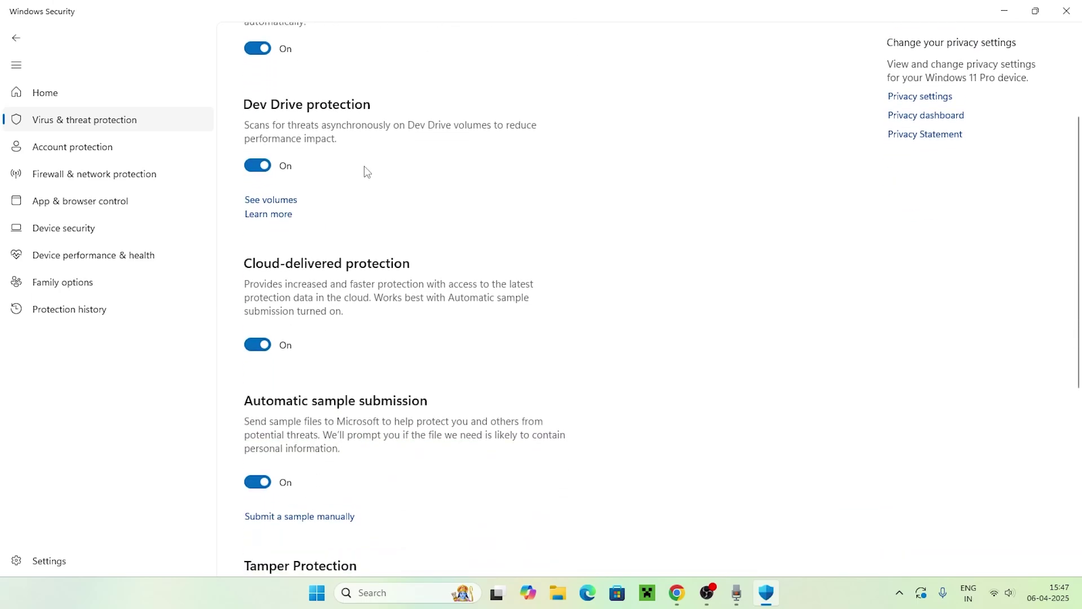
pyautogui.scroll(2, 366, 169)
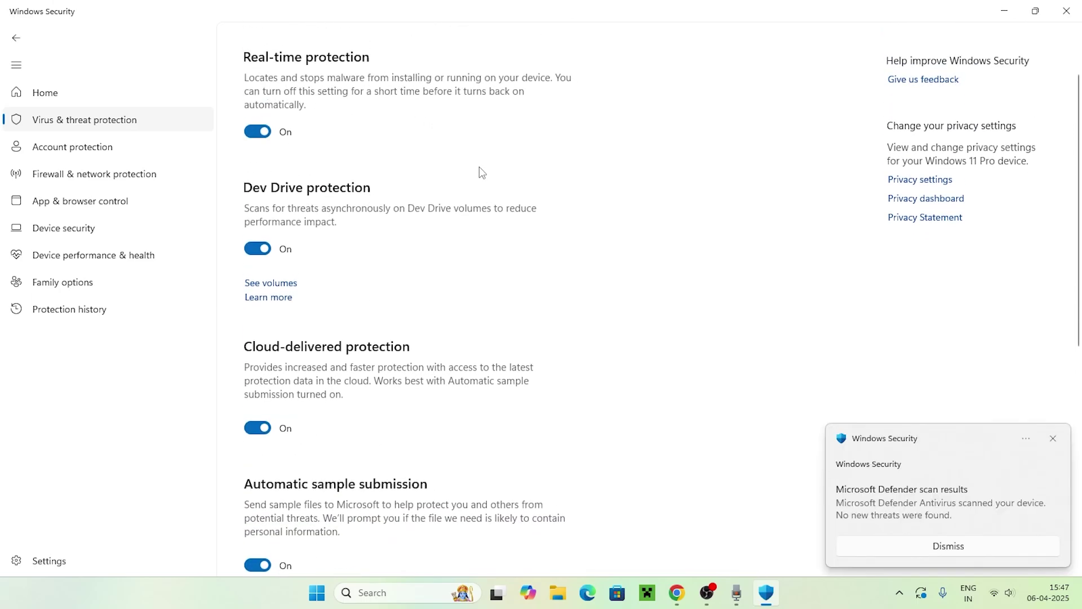
pyautogui.scroll(-3, 519, 203)
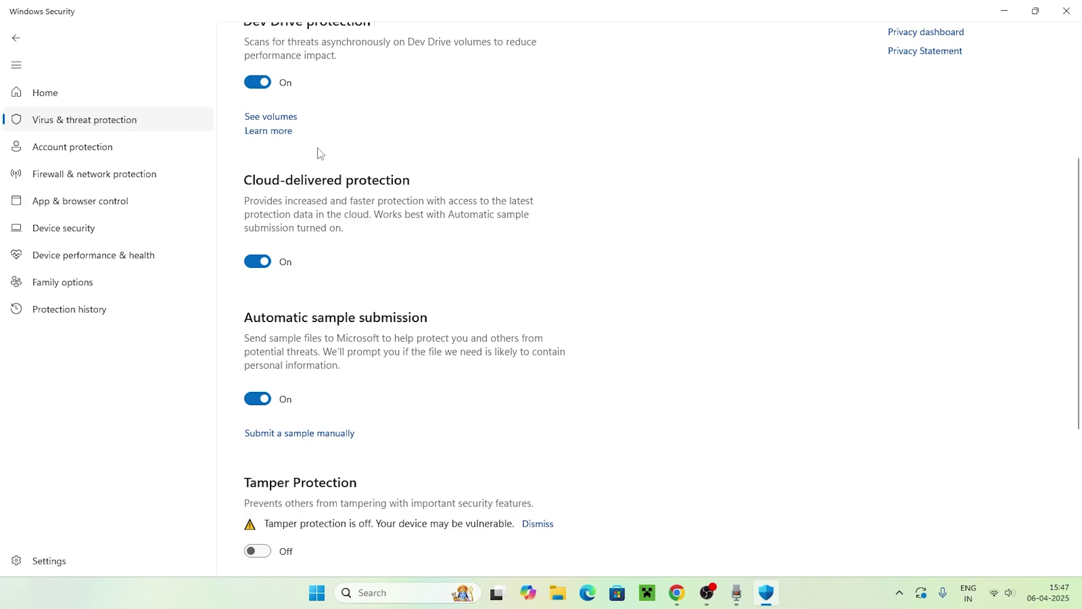
pyautogui.scroll(5, 305, 200)
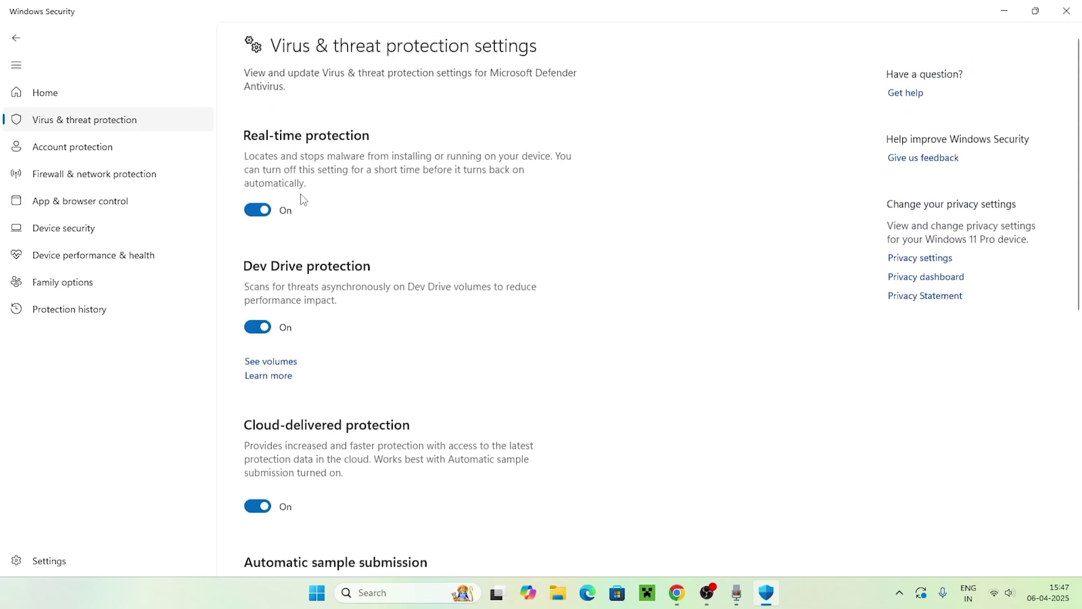
# - Check Protection updates for new security intelligence, then minimize Windows Security
pyautogui.click(16, 38)
pyautogui.scroll(-3, 542, 262)
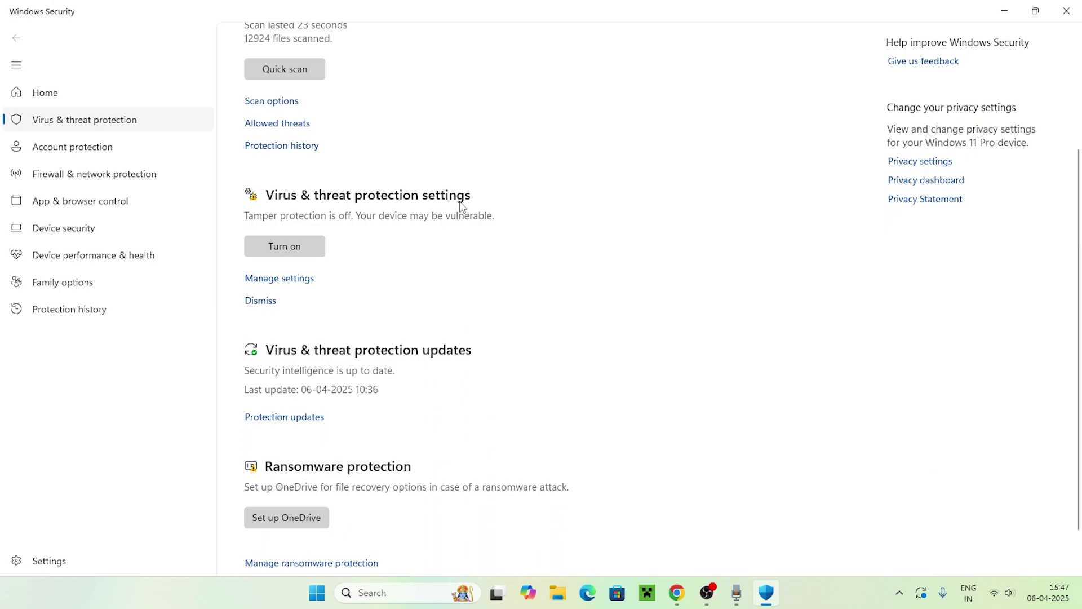
pyautogui.scroll(-1, 489, 209)
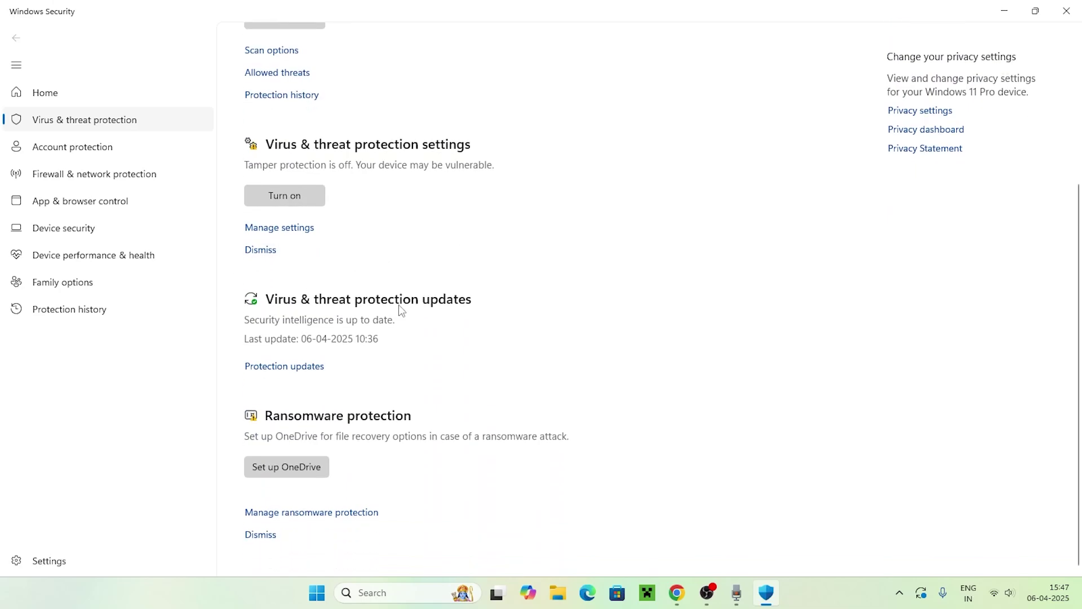
pyautogui.click(293, 367)
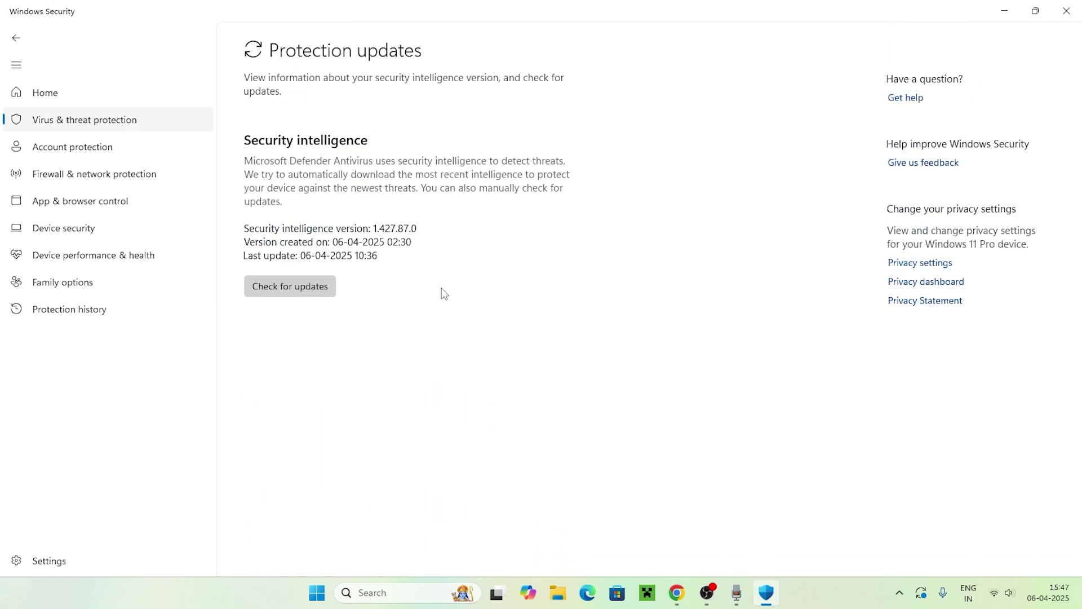
pyautogui.click(307, 293)
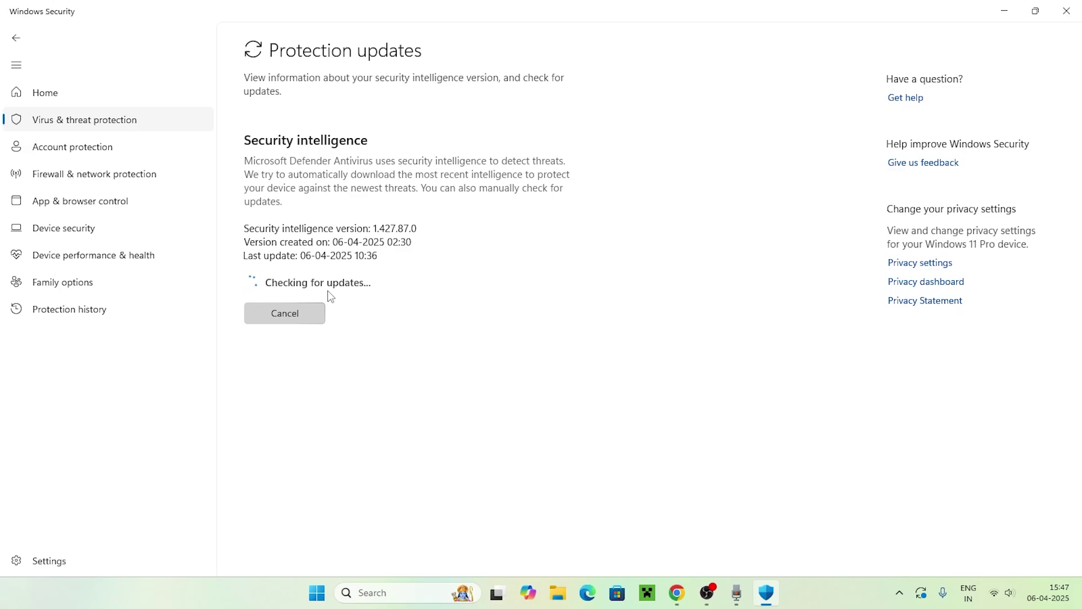
pyautogui.click(16, 37)
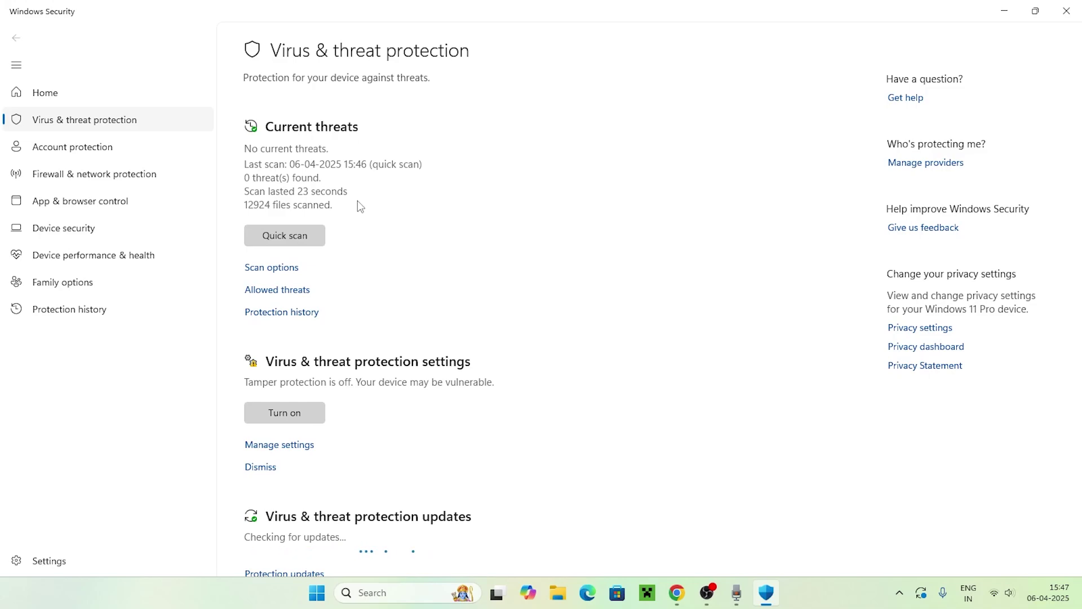
pyautogui.click(1002, 14)
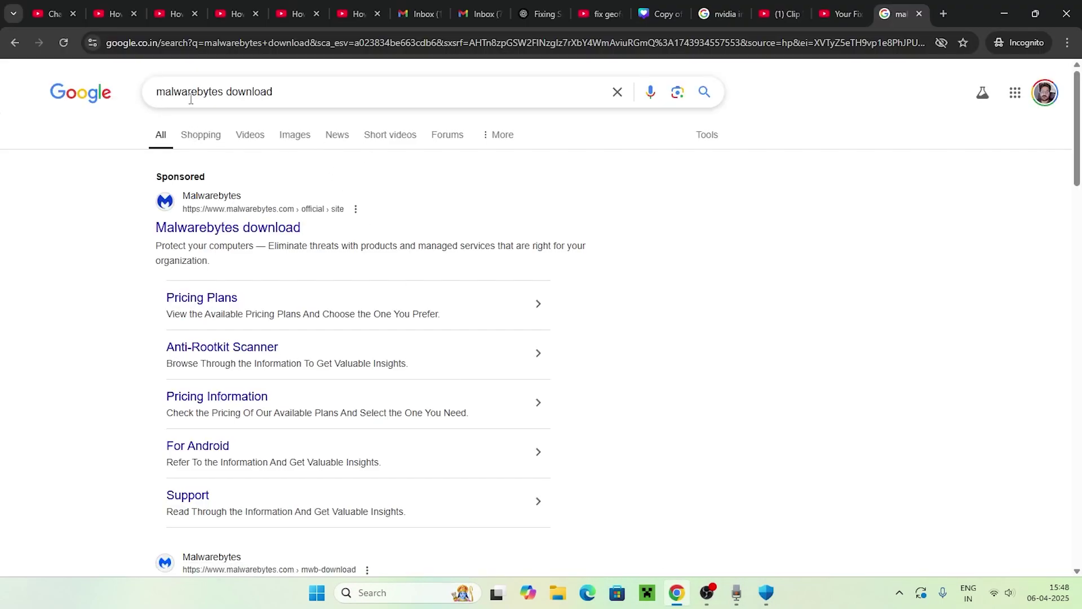
# - Download the free Malwarebytes installer MBSetup.exe (2.7 MB) from the official site to Downloads
pyautogui.click(277, 227)
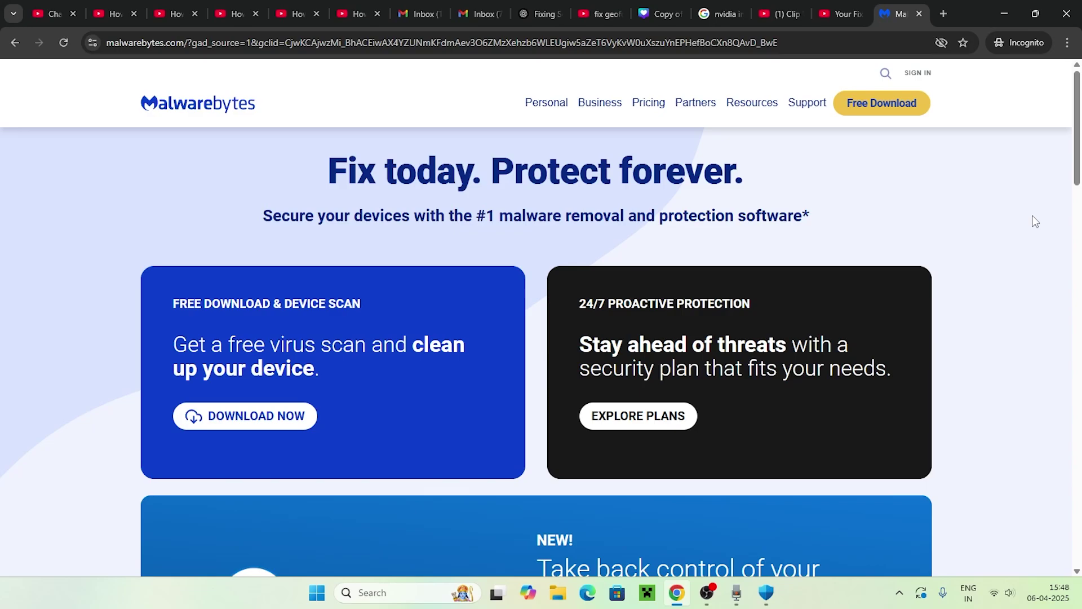
pyautogui.click(866, 105)
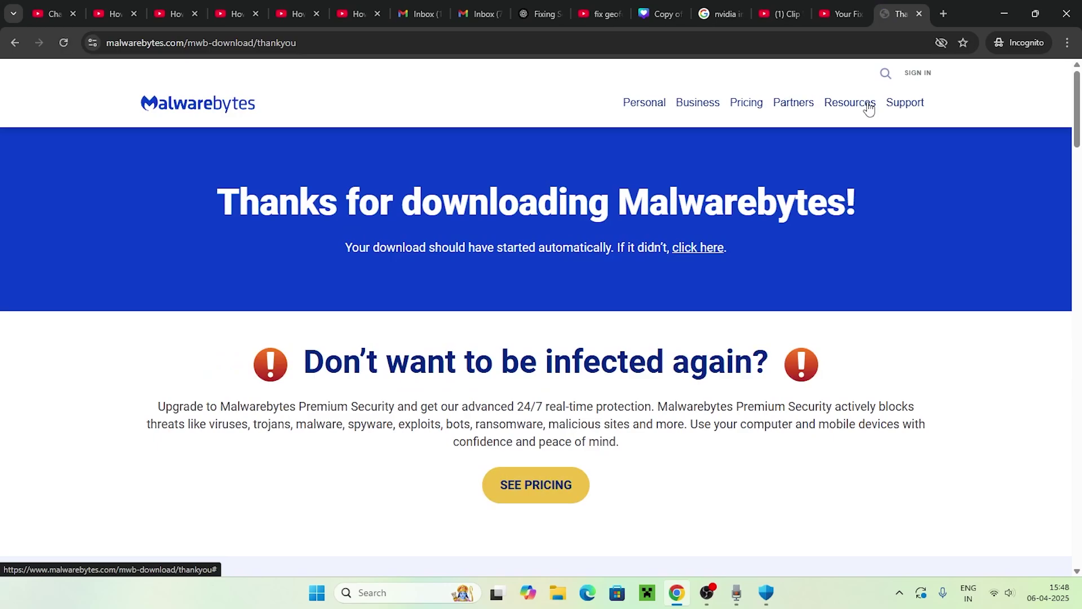
pyautogui.scroll(-2, 929, 167)
pyautogui.scroll(2, 930, 167)
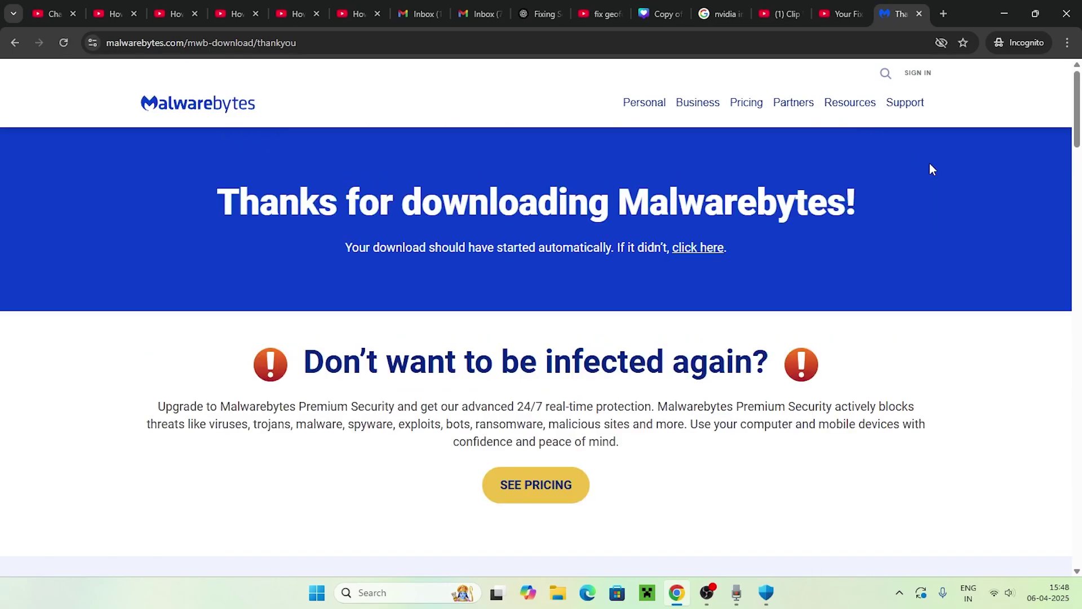
pyautogui.scroll(-3, 931, 168)
pyautogui.scroll(-2, 931, 169)
pyautogui.scroll(5, 931, 169)
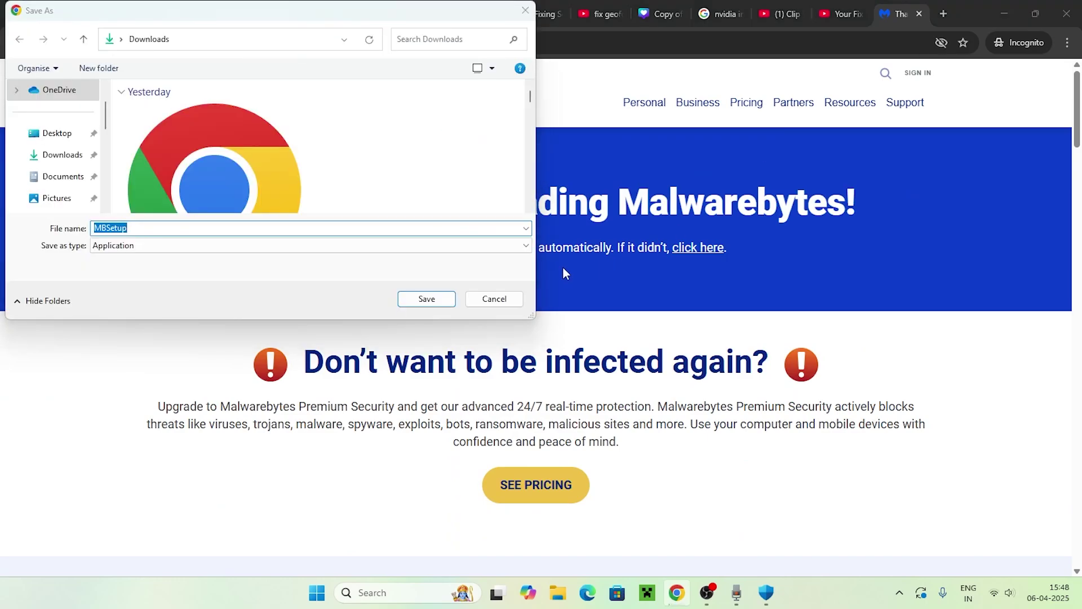
pyautogui.click(428, 300)
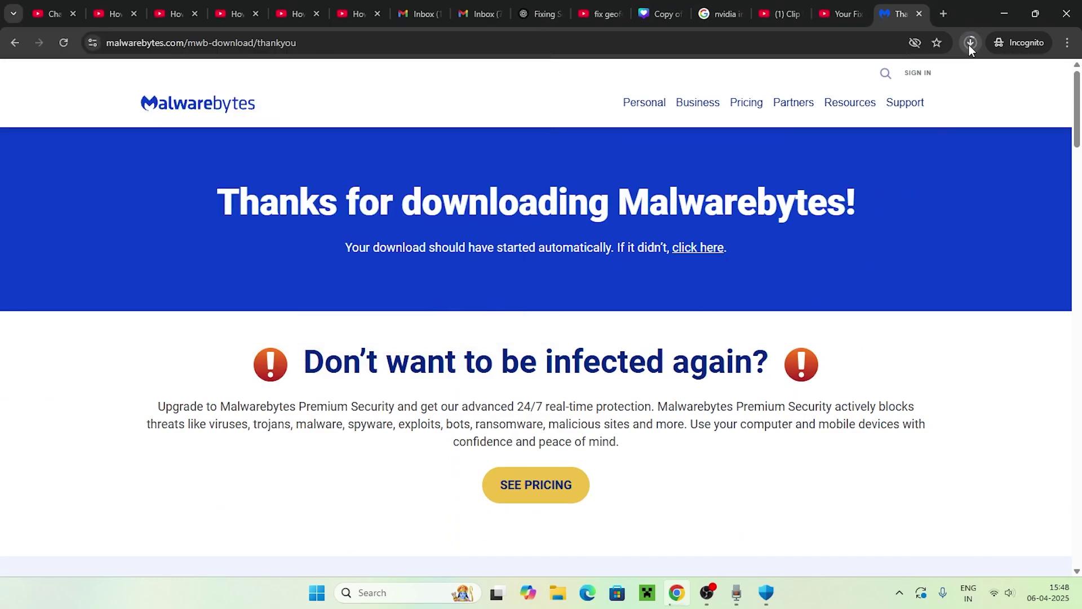
pyautogui.click(970, 43)
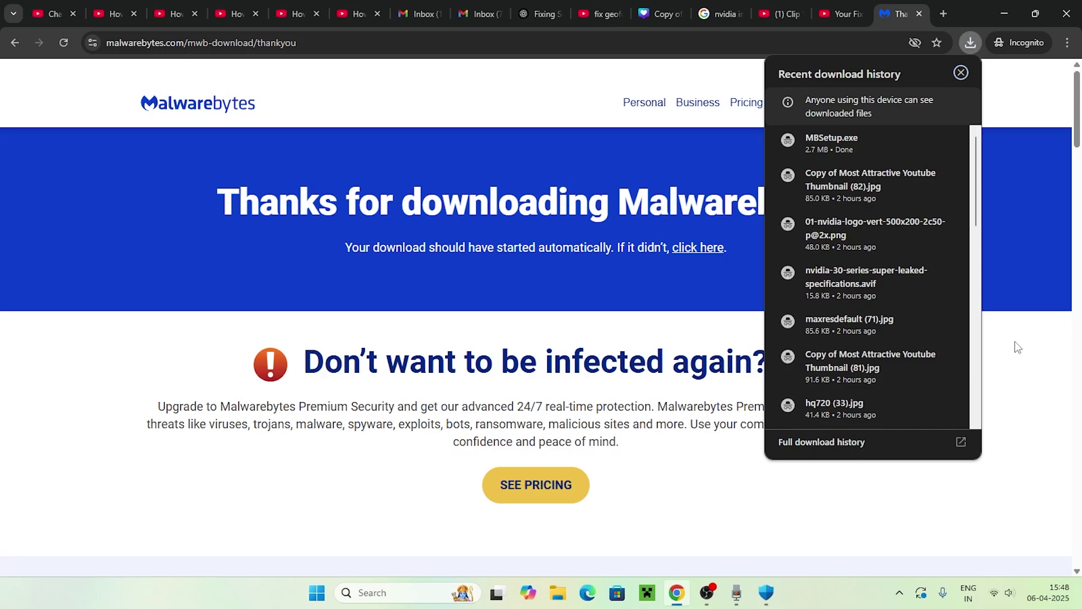
# - Show MBSetup in the Downloads folder and run the Malwarebytes installer
pyautogui.click(921, 141)
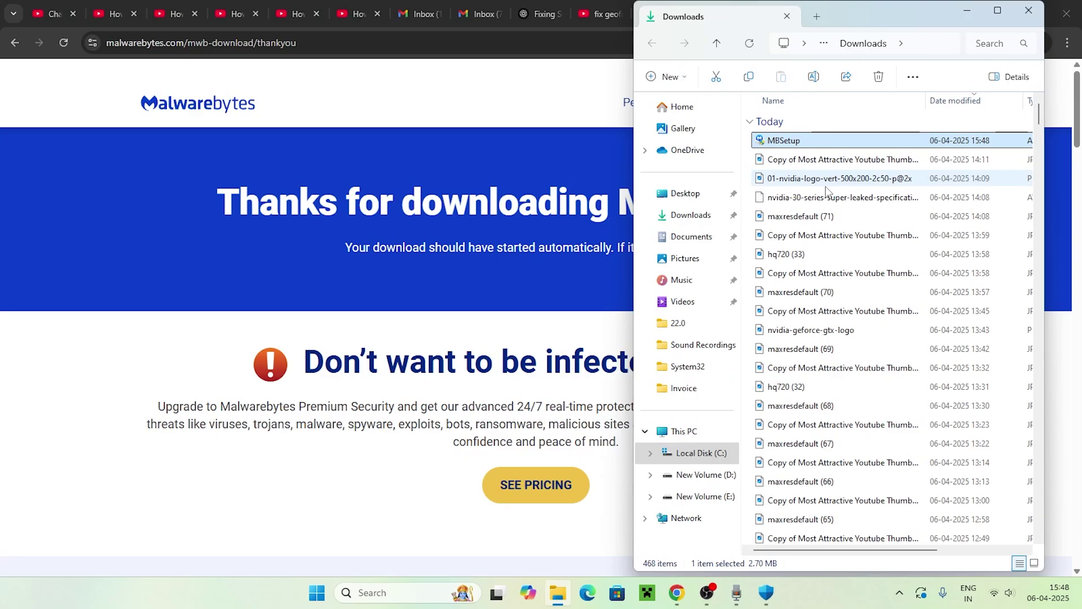
pyautogui.doubleClick(800, 141)
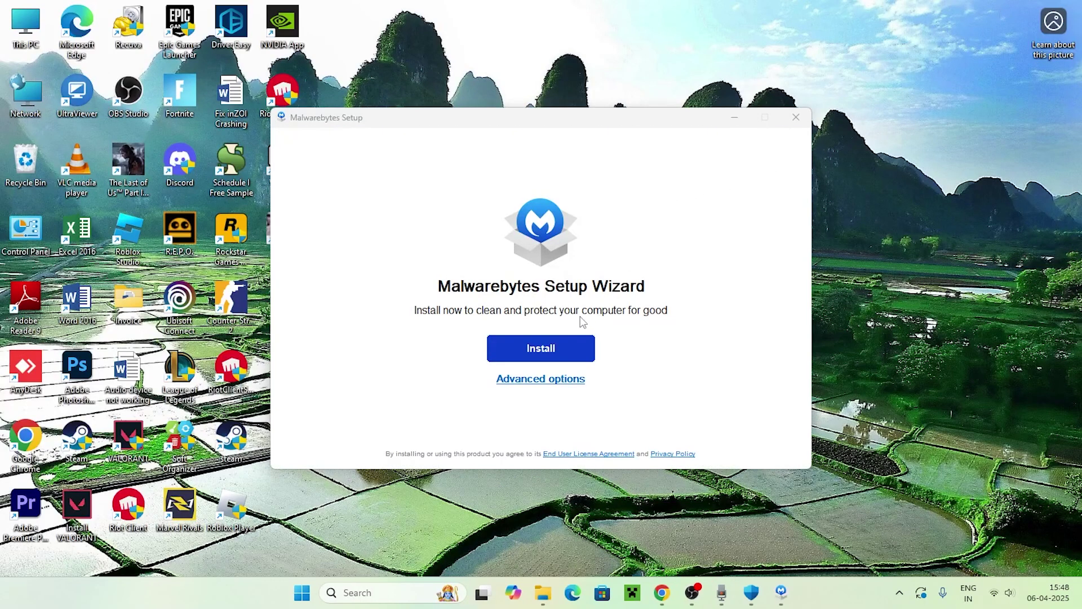
# - Install Malwarebytes for Personal use without Browser Guard and launch the app
pyautogui.click(561, 346)
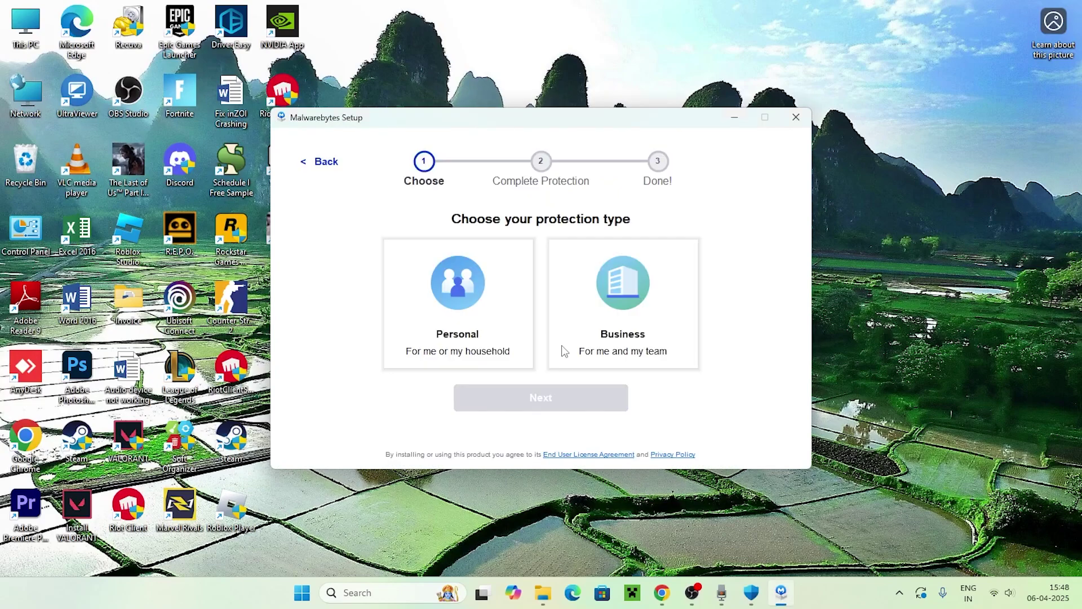
pyautogui.click(471, 334)
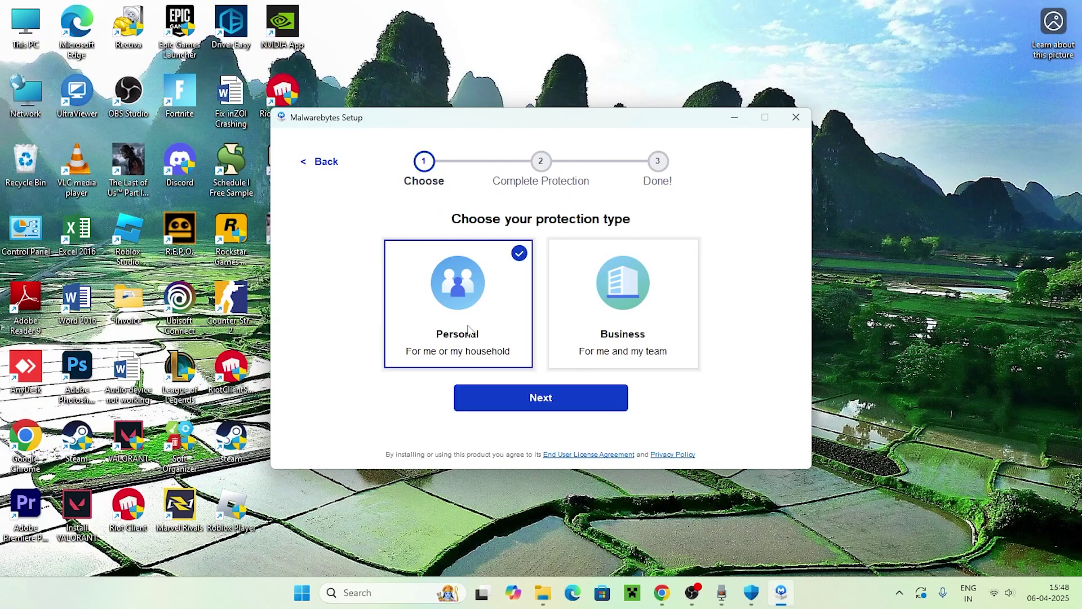
pyautogui.click(574, 402)
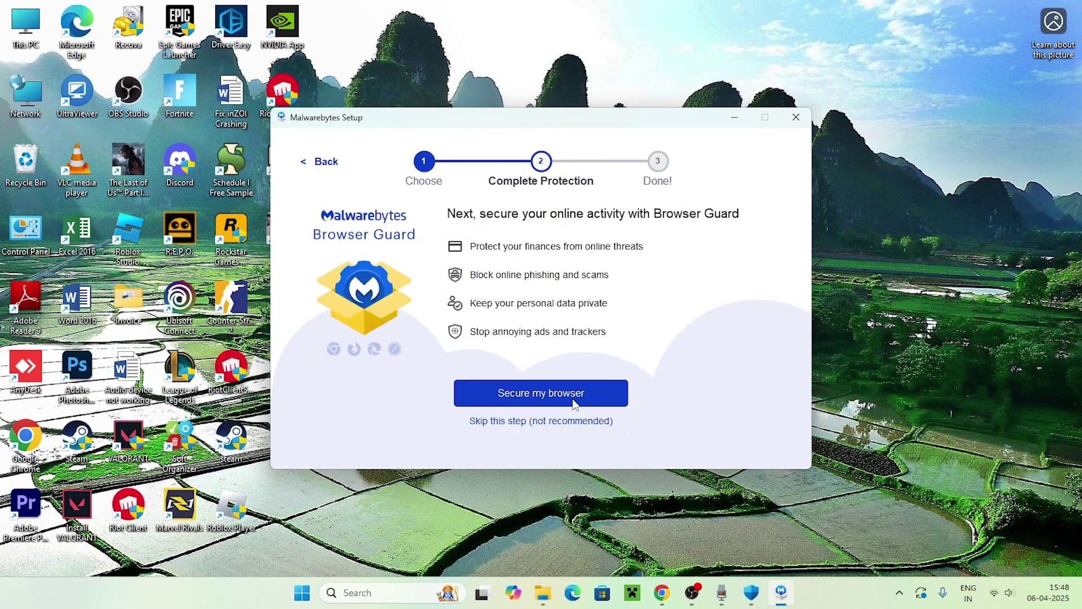
pyautogui.click(535, 428)
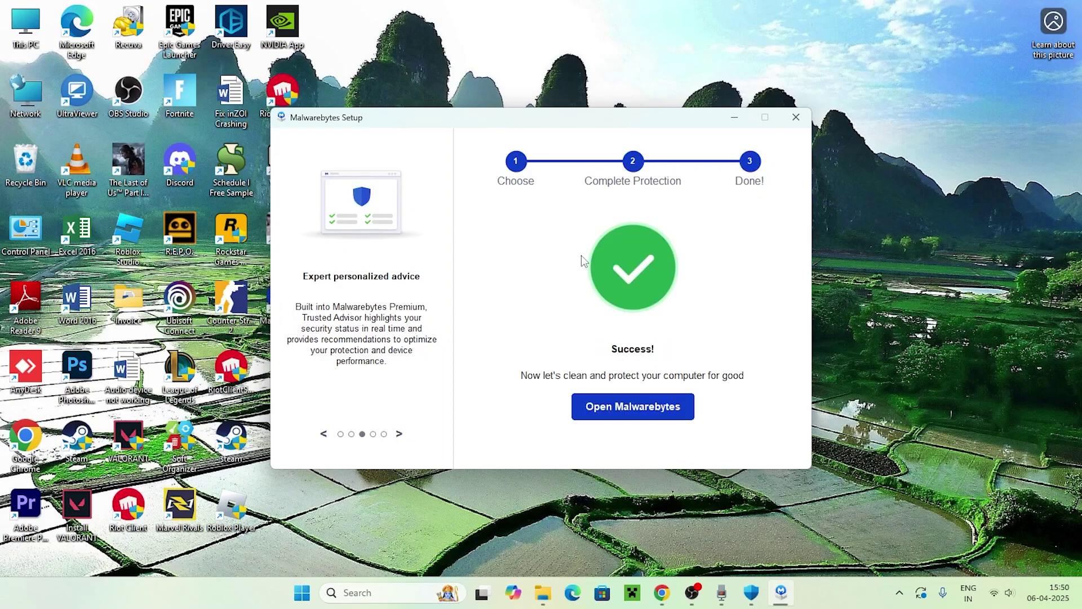
pyautogui.click(629, 410)
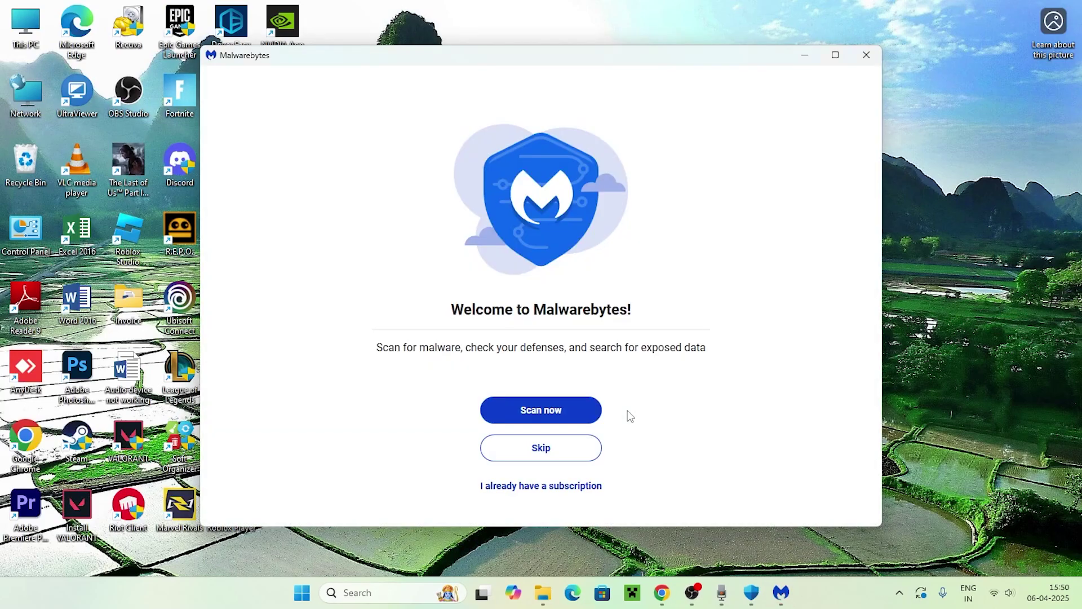
# - Start a Malwarebytes device scan from the welcome screen
pyautogui.click(541, 410)
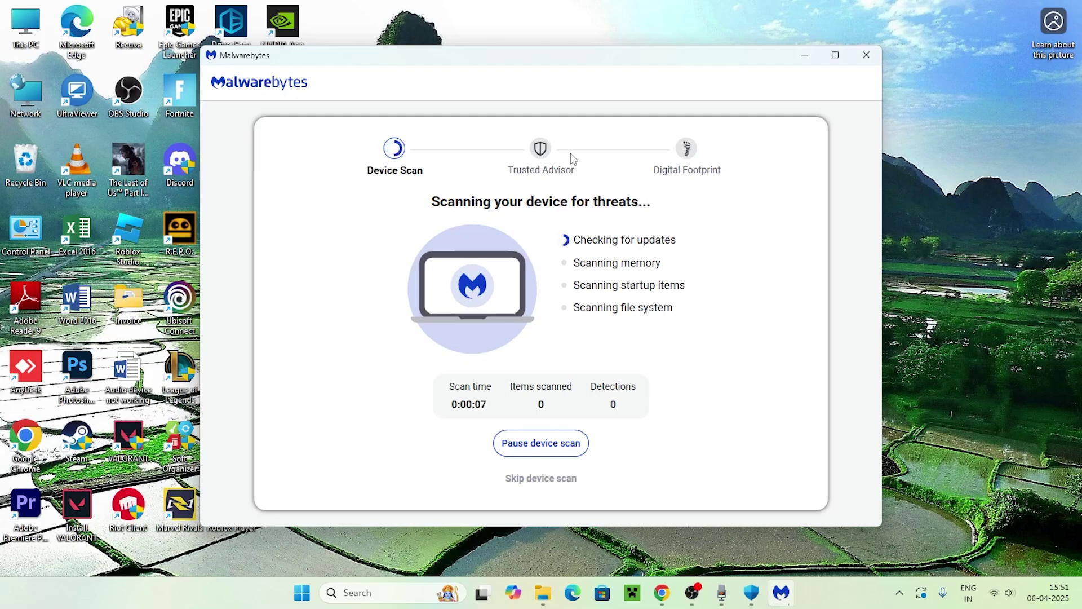
# - Minimize the Malwarebytes window while the scan keeps running
pyautogui.click(803, 56)
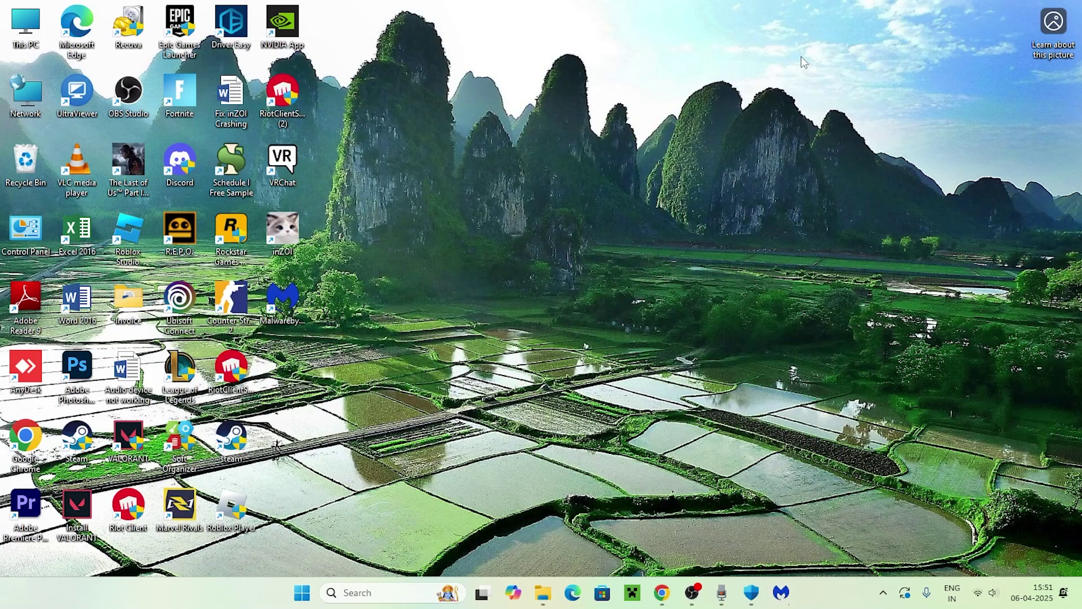